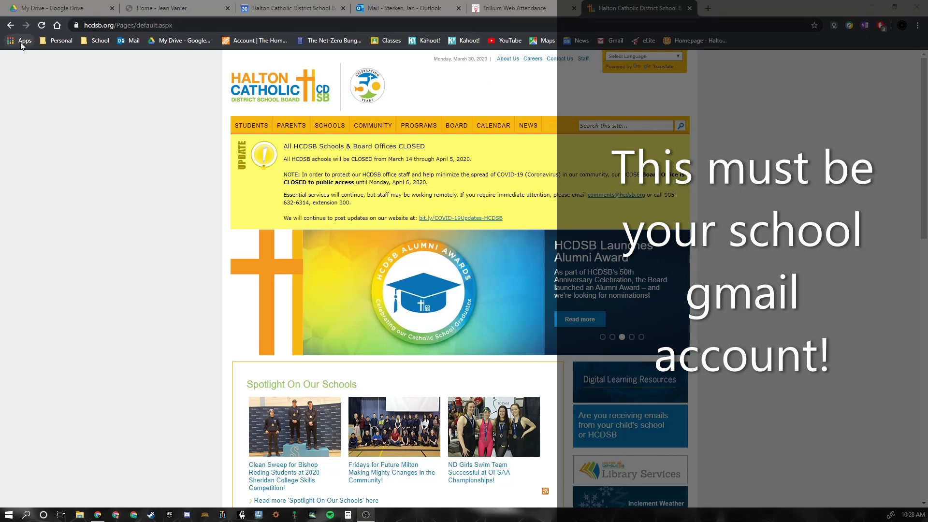
Step: Search Google for 'google drive' from the Chrome address bar
click(115, 27)
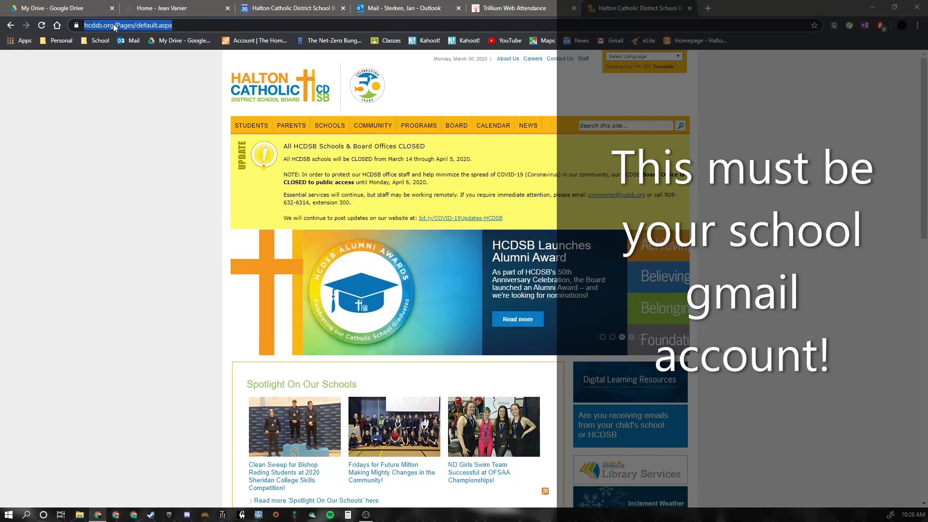
text(google)
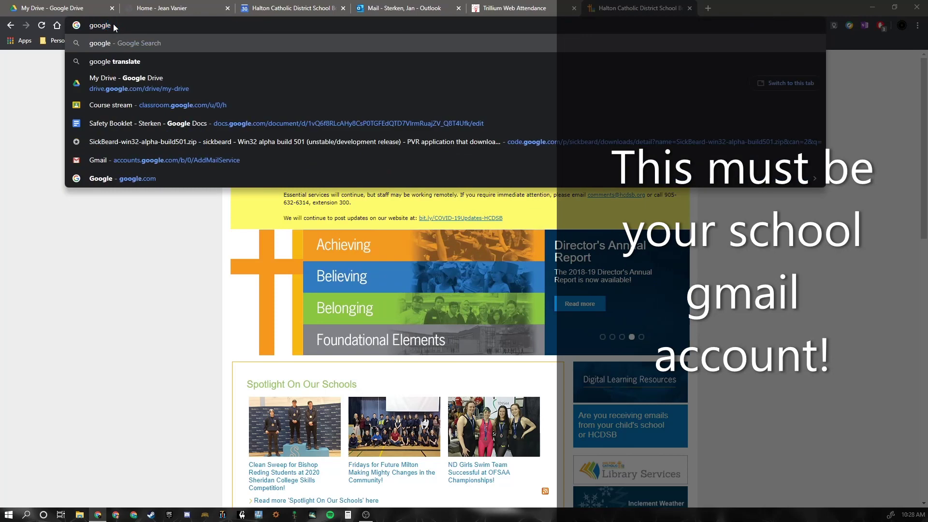
text( drive)
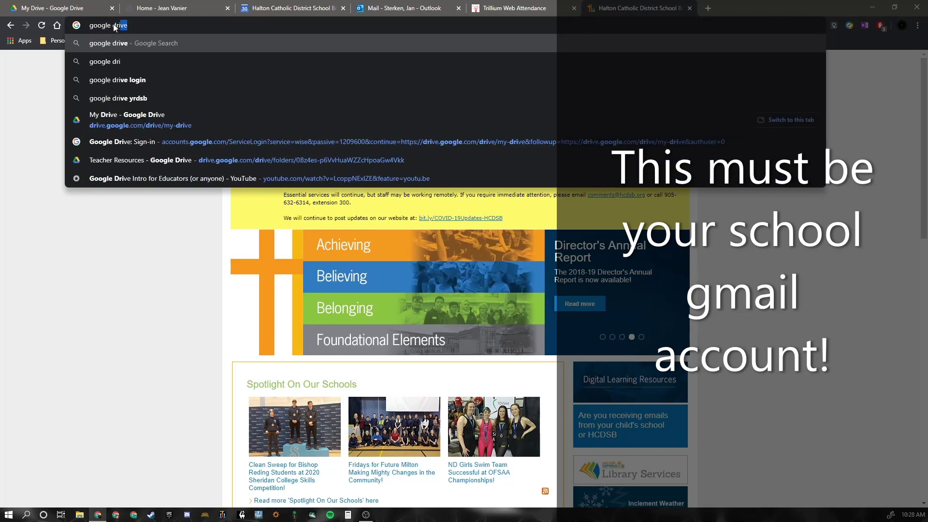
key(Return)
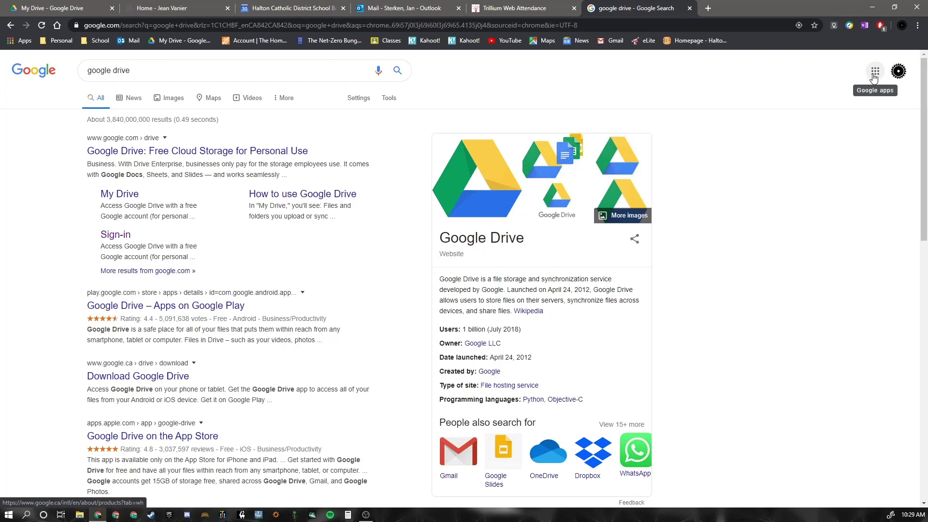
Step: Browse the Google apps launcher, visit the G Suite Marketplace, then close it
click(877, 76)
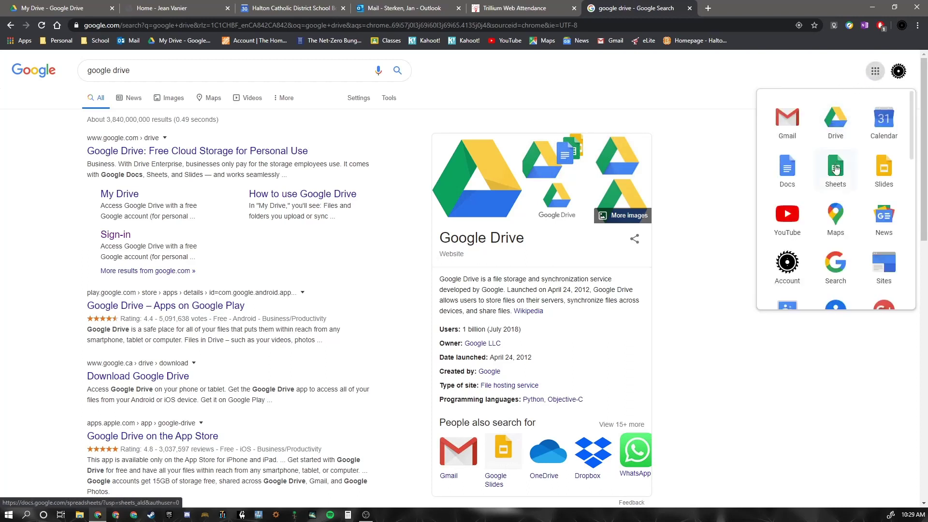
scroll(836, 168, down, 5)
scroll(837, 168, down, 5)
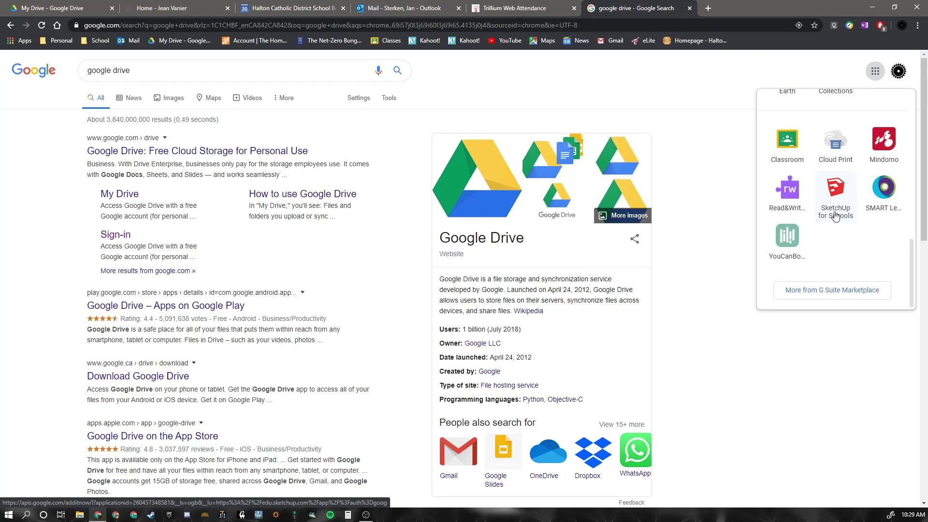
click(828, 292)
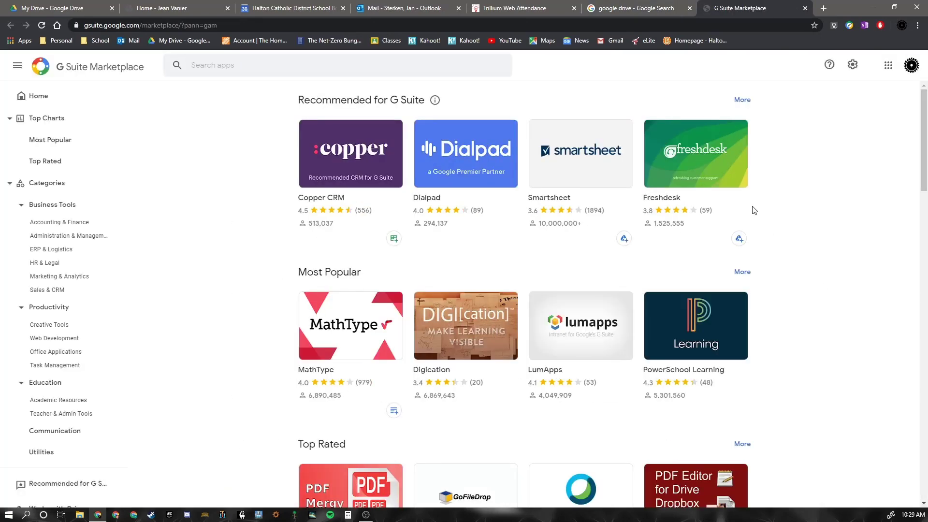
scroll(614, 206, down, 6)
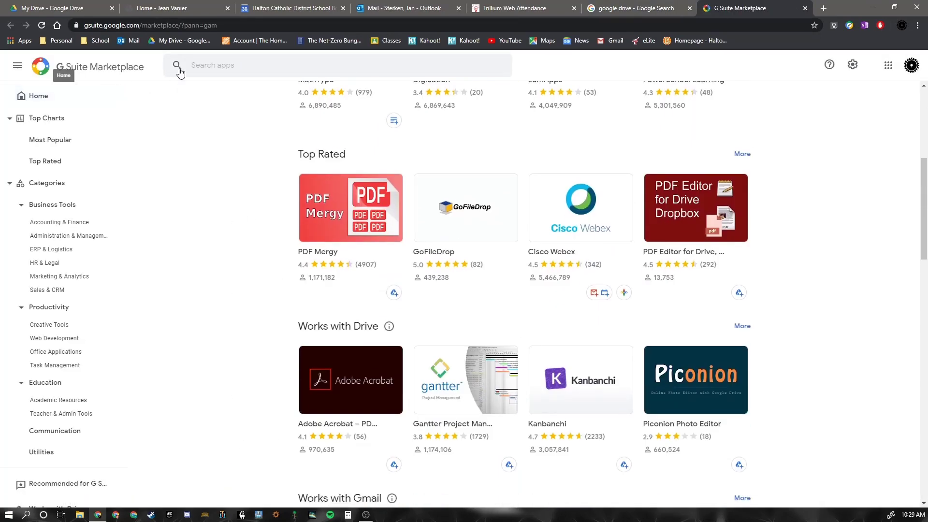
click(804, 8)
Step: Launch SketchUp for Schools from the Google apps launcher in a new tab
click(875, 71)
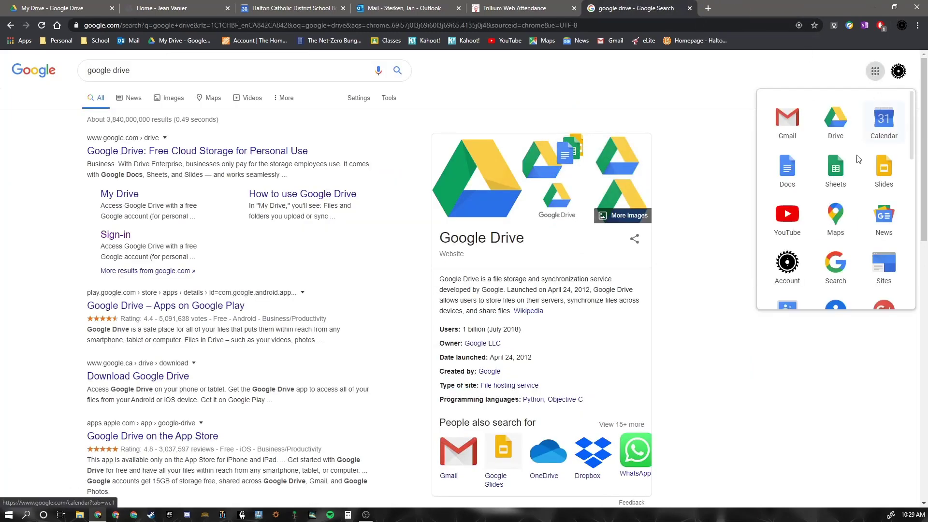
scroll(831, 247, down, 5)
scroll(831, 251, down, 4)
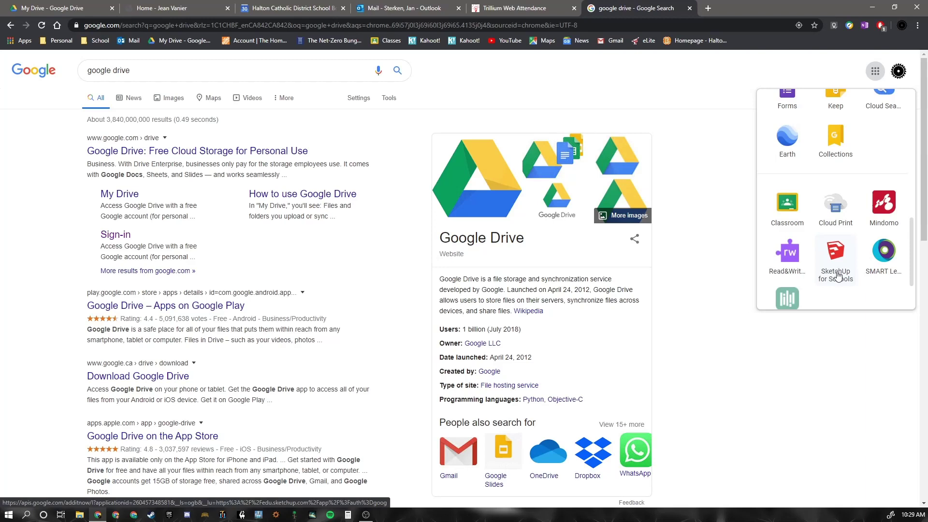
click(838, 276)
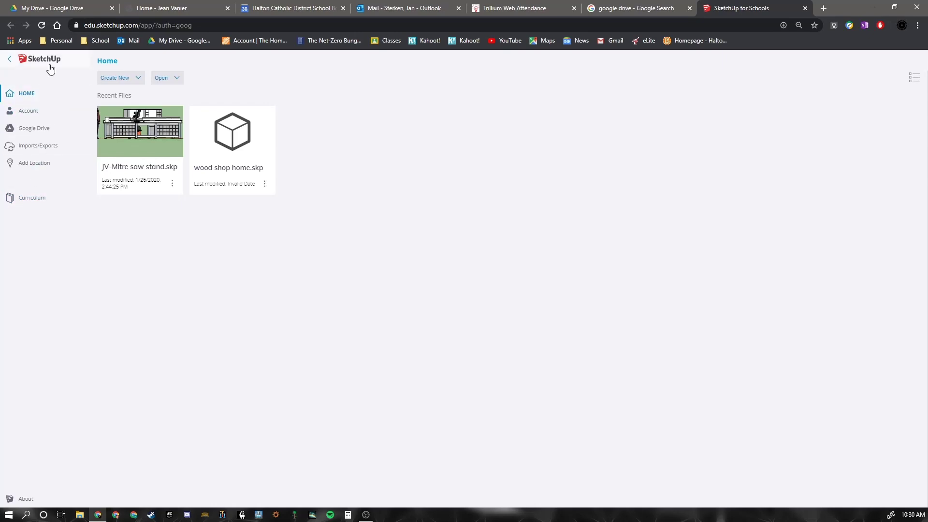
Step: Browse Google Drive for a SketchUp model and pick the sketchup folder
click(35, 130)
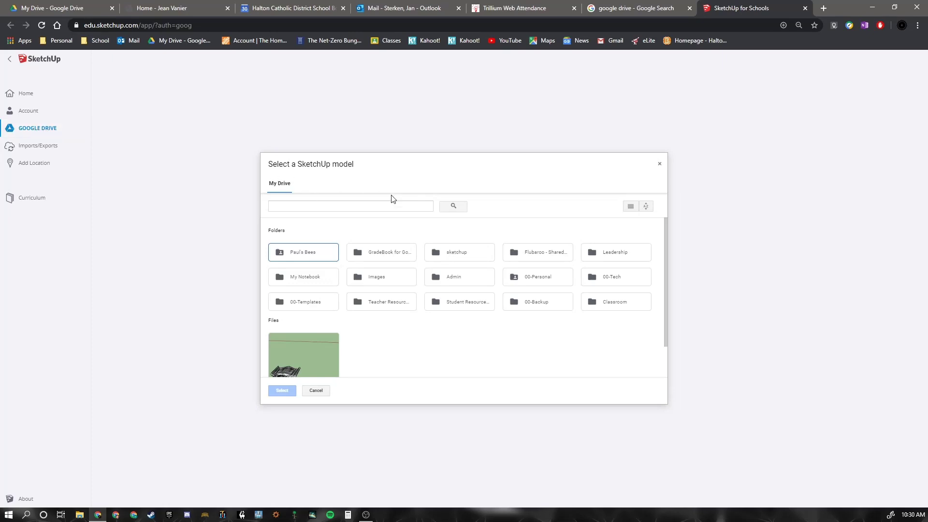
click(449, 256)
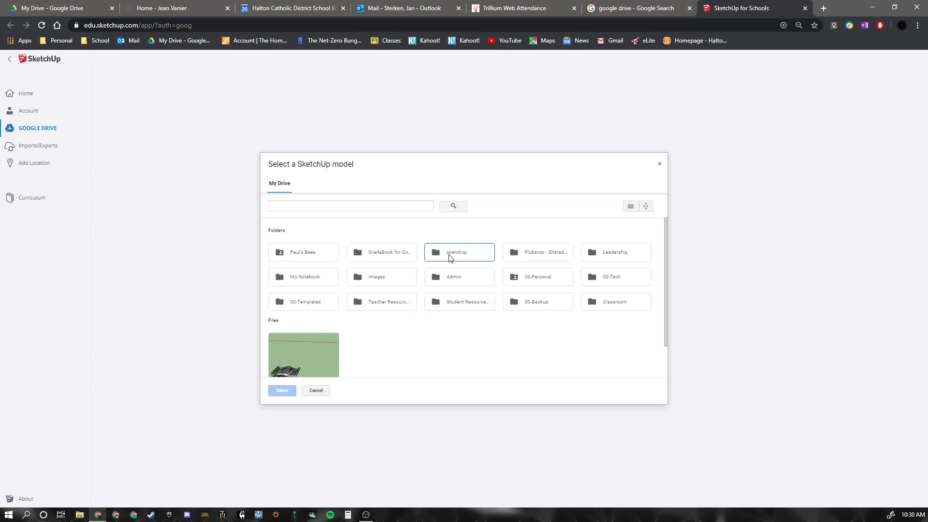
right_click(417, 338)
click(414, 335)
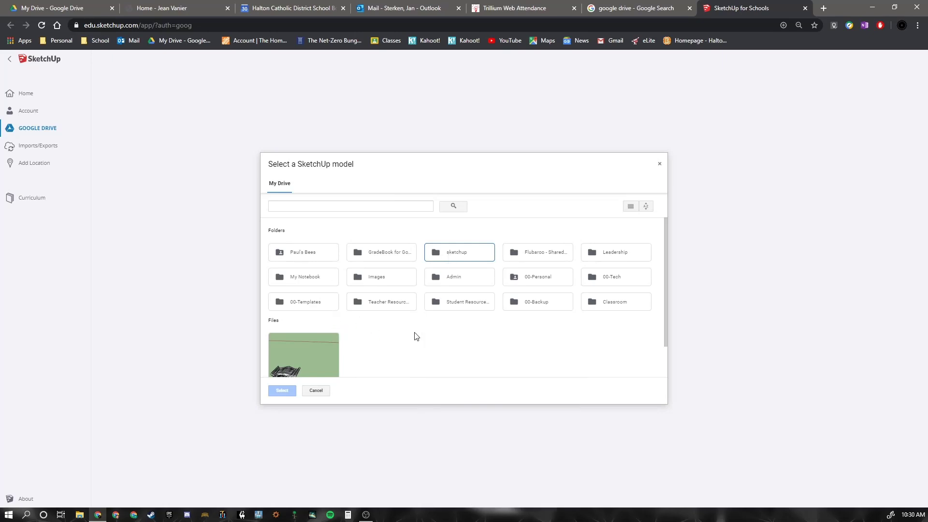
Step: Create a new folder named 'test' in My Drive, then return to SketchUp
click(54, 8)
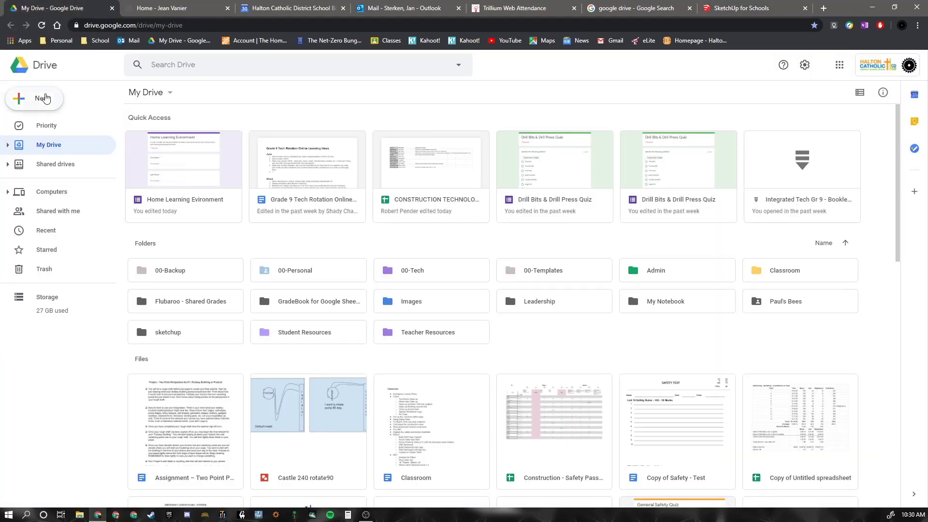
click(44, 99)
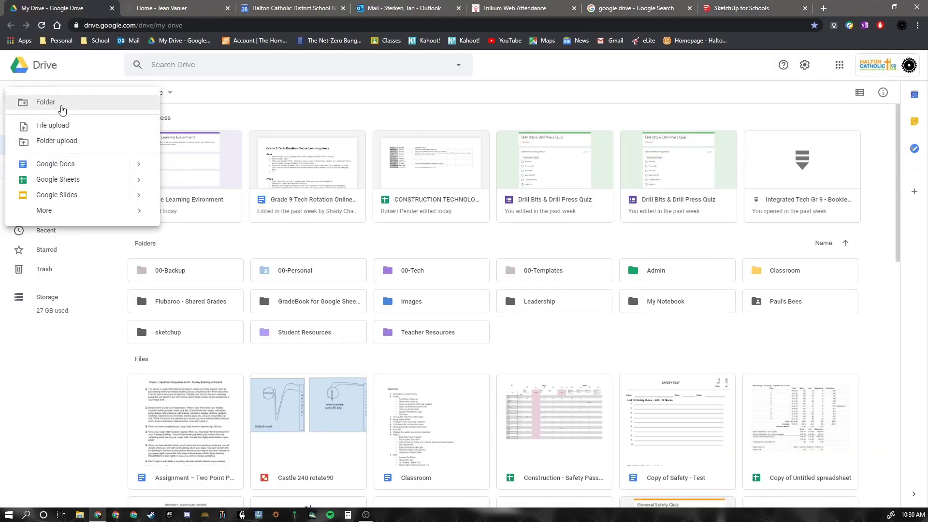
click(62, 105)
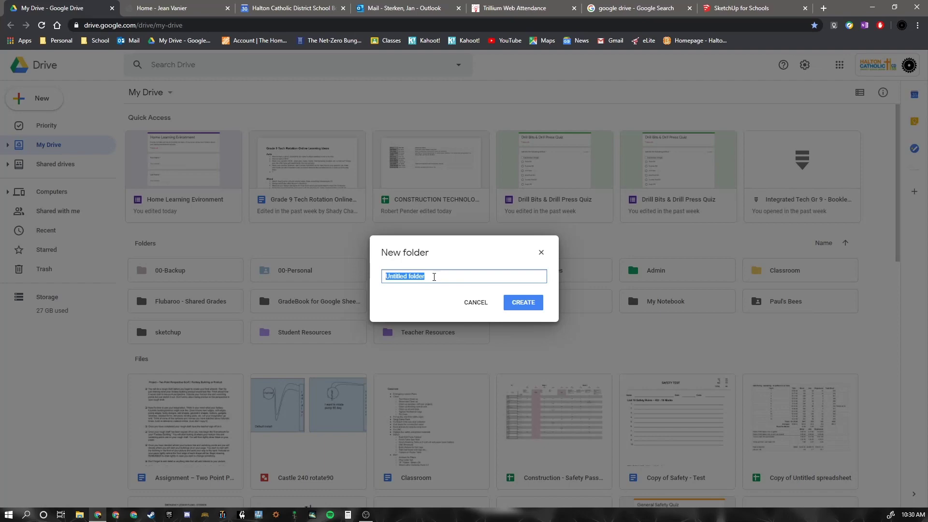
text(test)
click(515, 304)
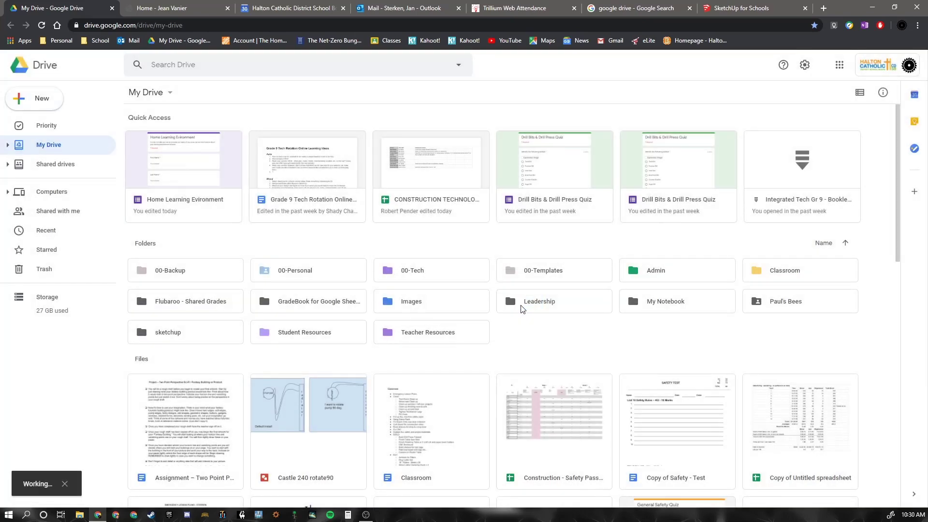
click(743, 11)
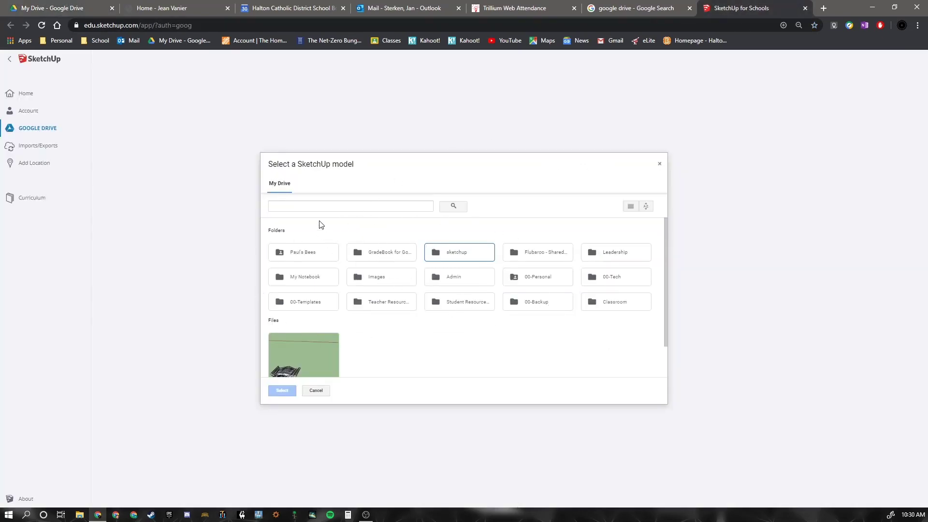
Step: Search the model picker for 'test' and open the empty test folder
click(384, 206)
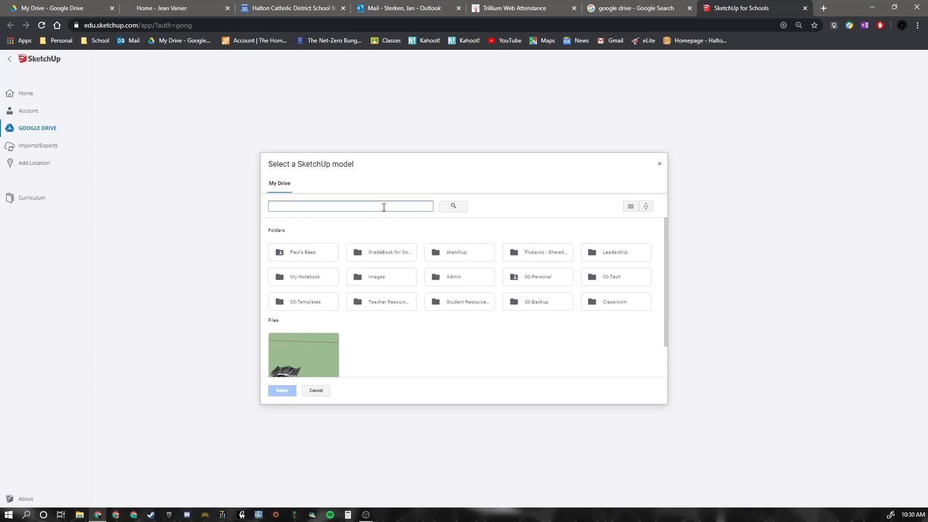
text(test)
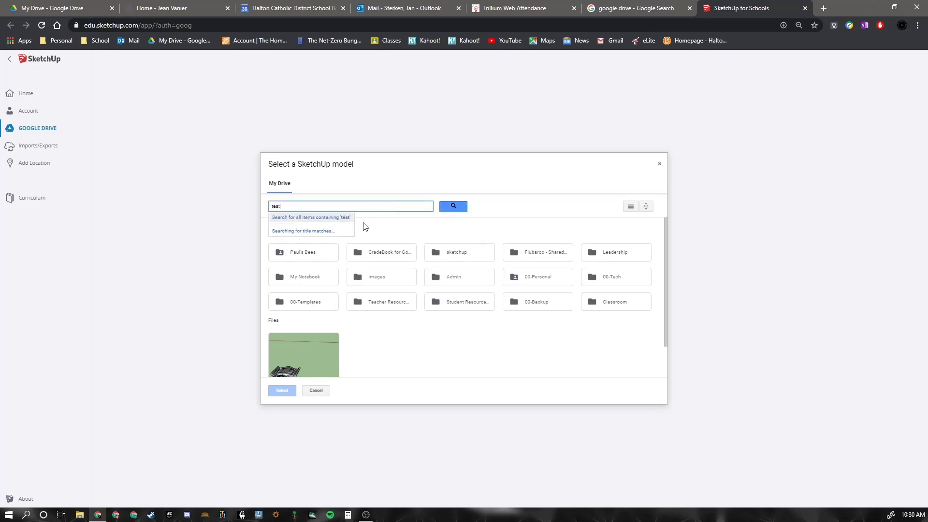
click(453, 206)
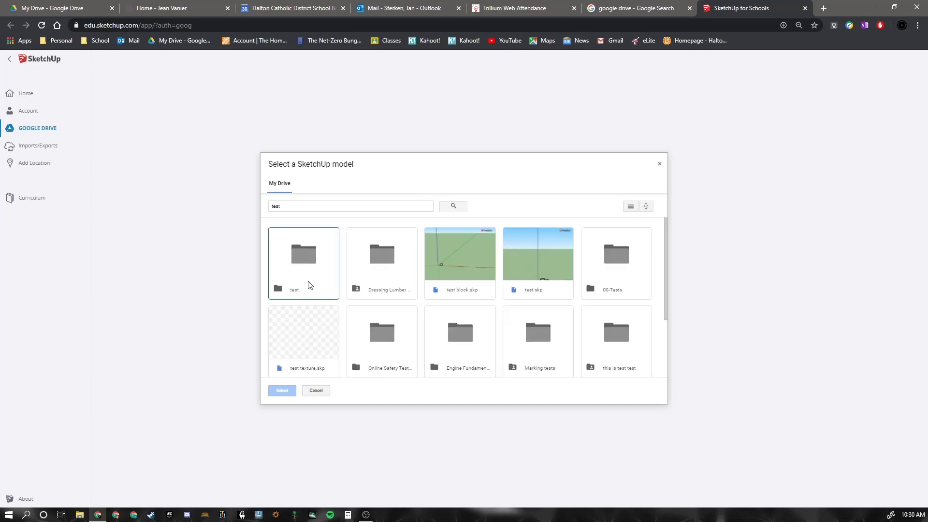
double_click(310, 285)
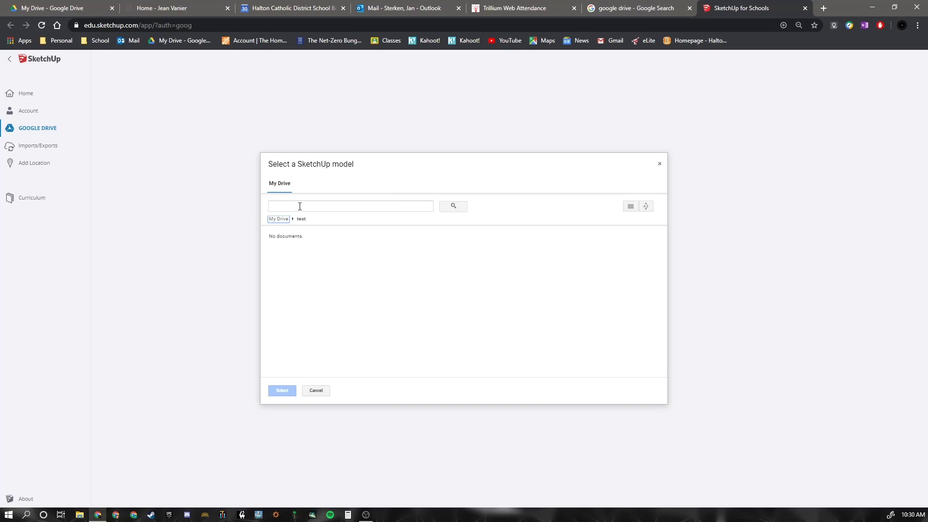
click(279, 219)
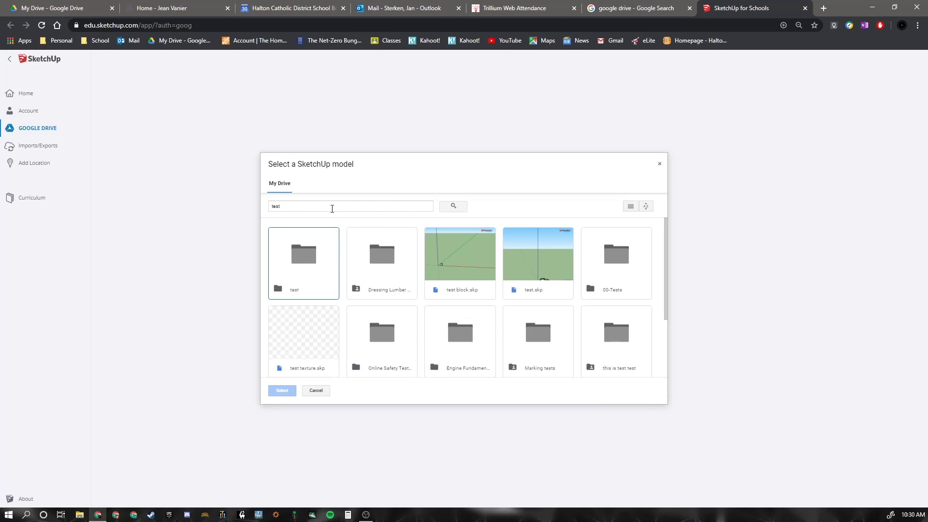
Step: Clear the search, open the sketchup folder, and close the picker without opening a model
double_click(308, 206)
key(BackSpace)
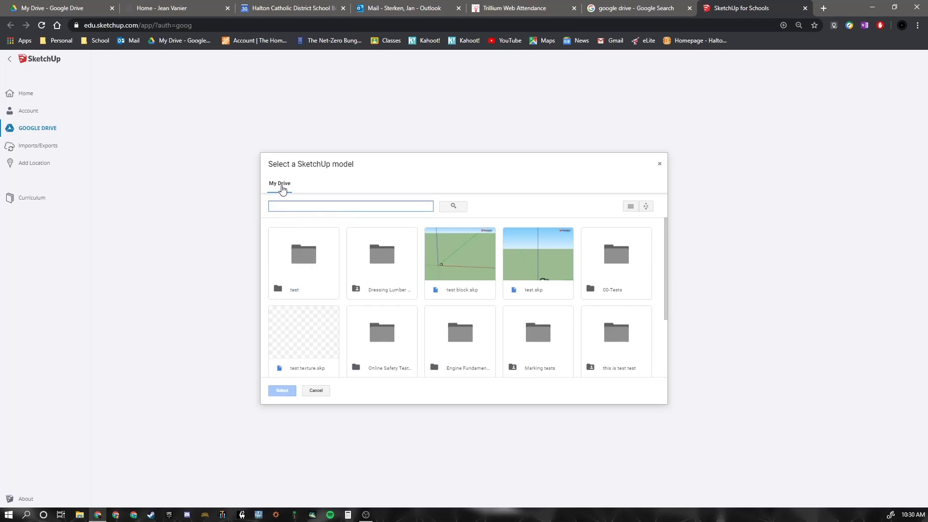
click(280, 184)
double_click(444, 256)
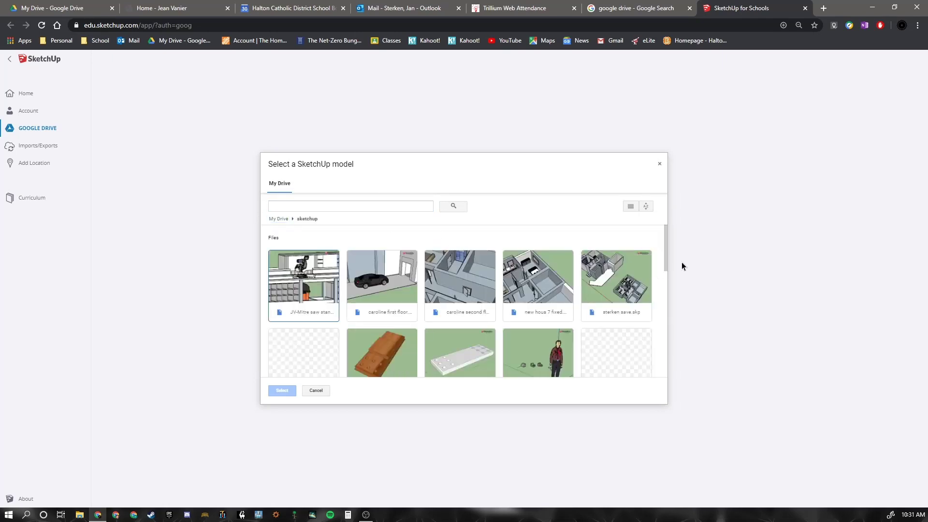
drag(665, 252, 642, 243)
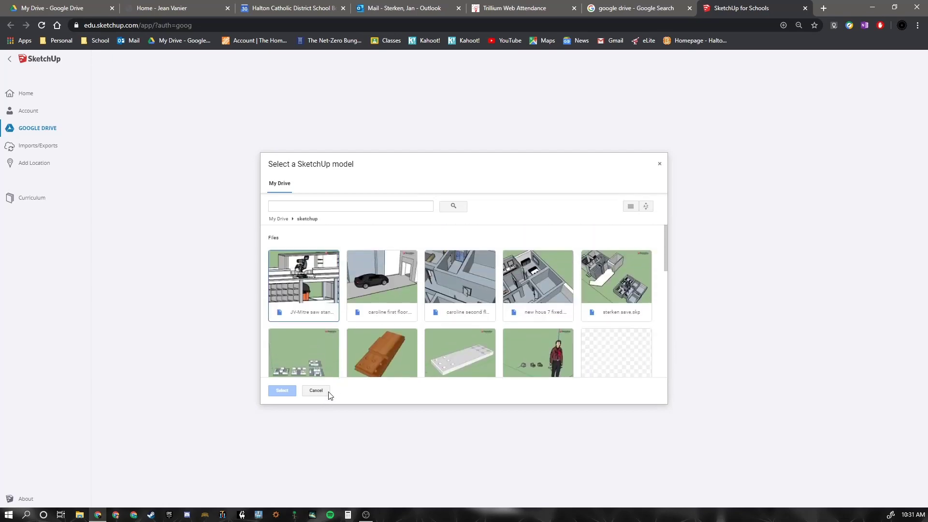
click(660, 164)
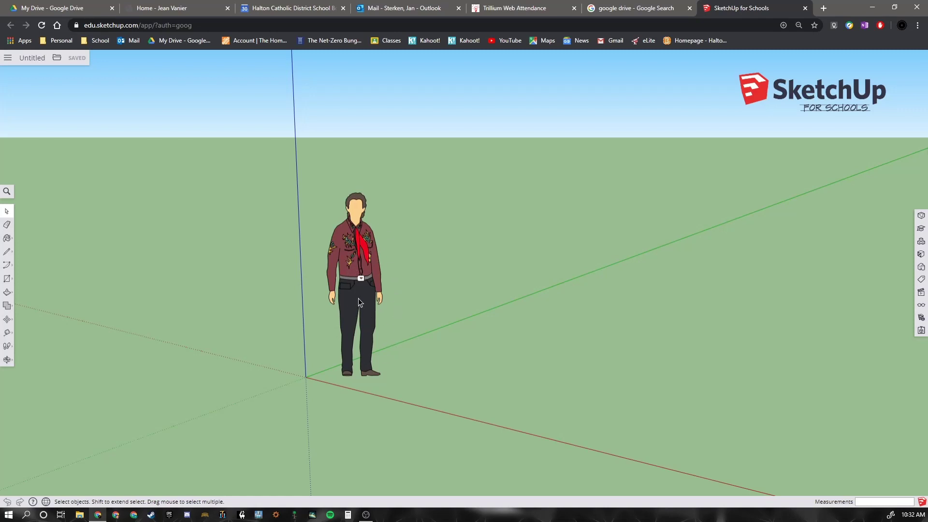
click(359, 273)
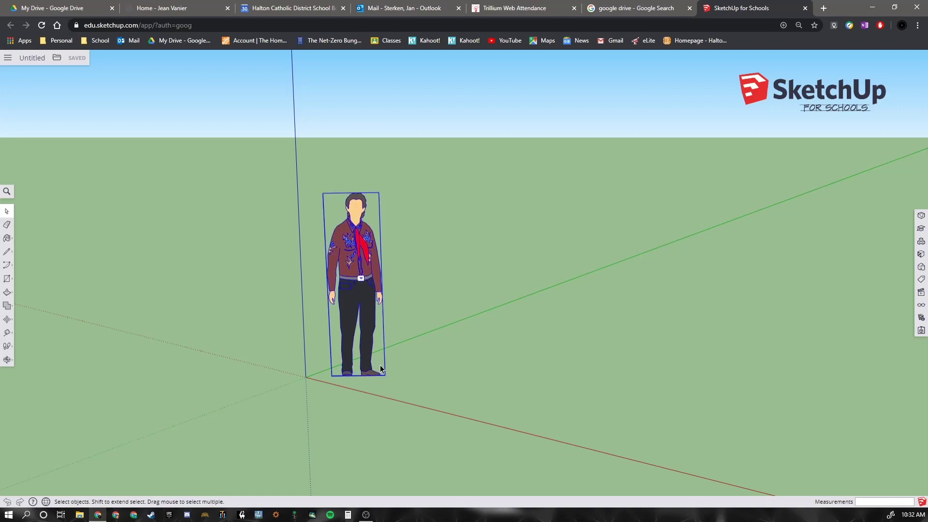
click(416, 354)
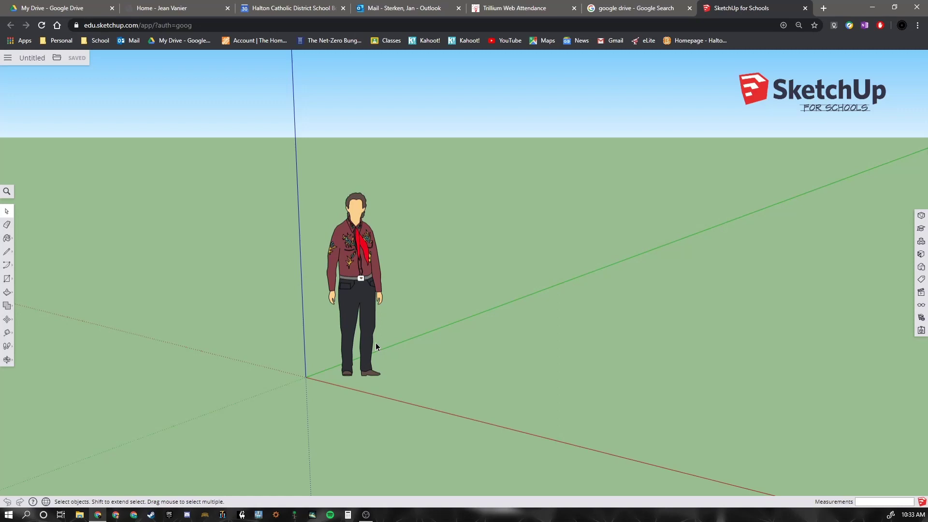
Step: Orbit the camera around the scale figure and tilt it up toward the sky
click(6, 361)
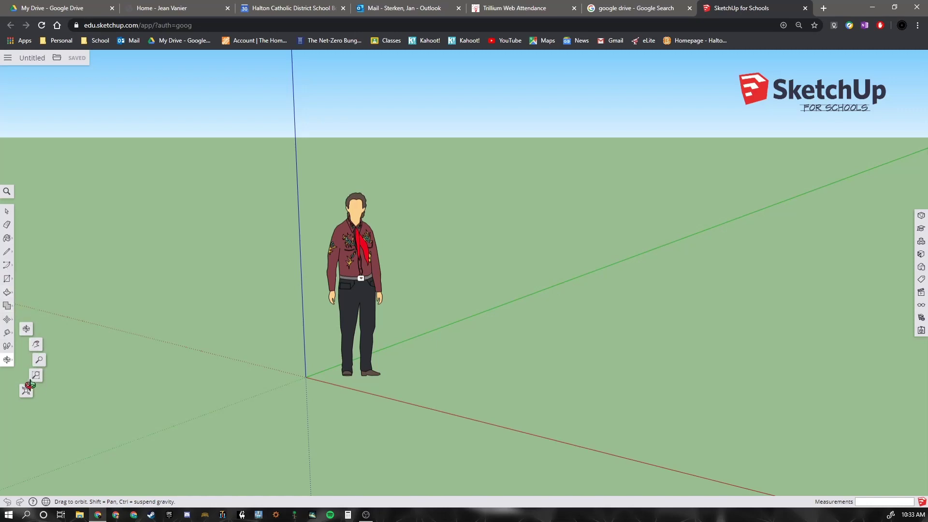
click(7, 362)
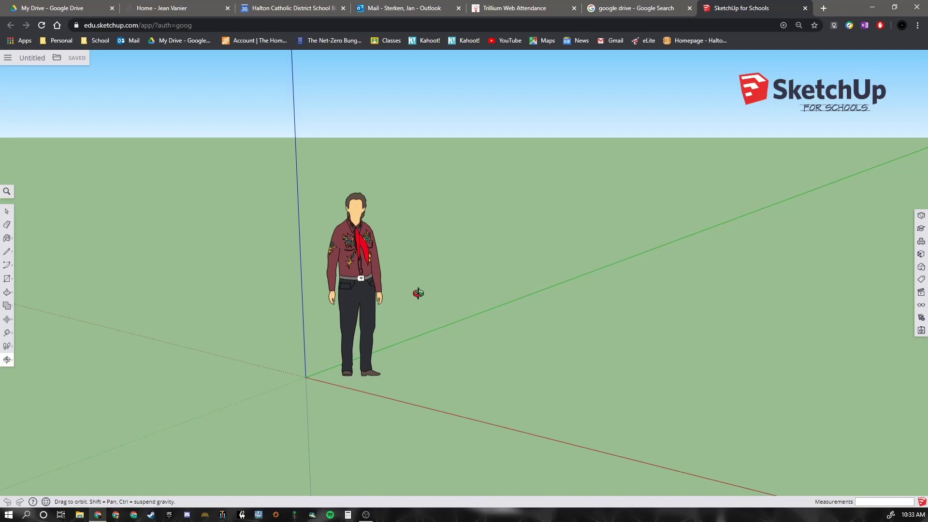
drag(420, 292, 771, 296)
drag(325, 303, 108, 316)
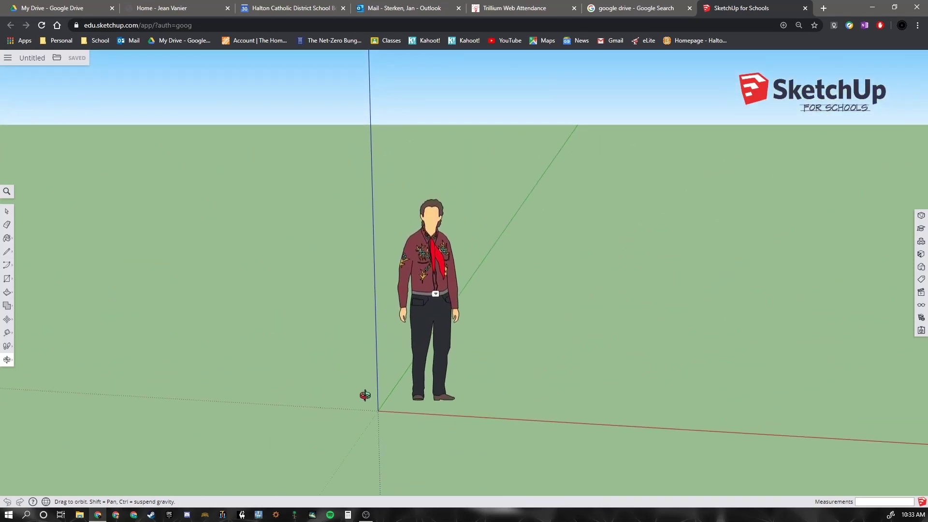
drag(364, 394, 315, 387)
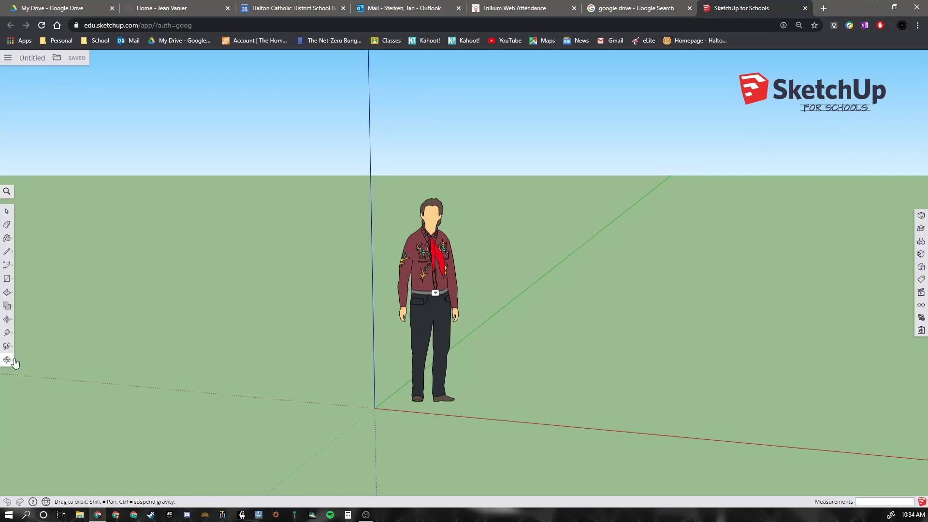
mouse_move(12, 359)
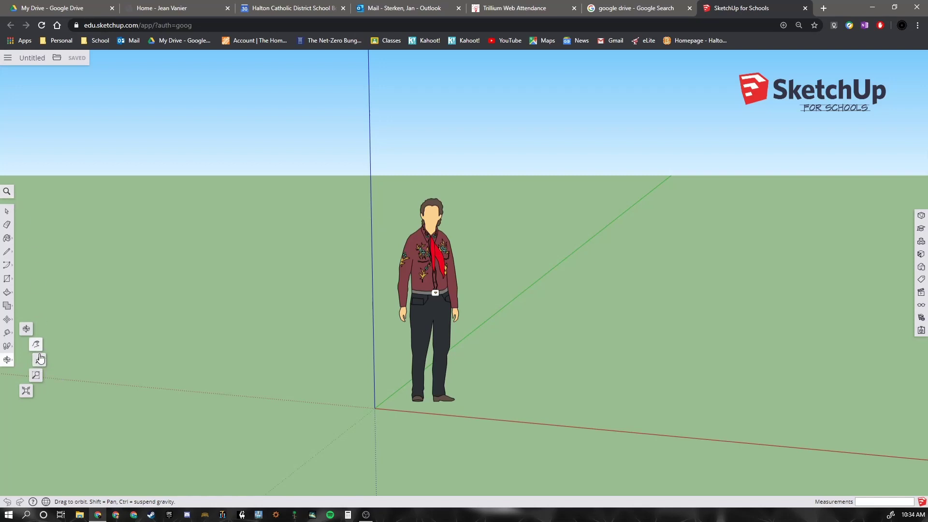
click(40, 362)
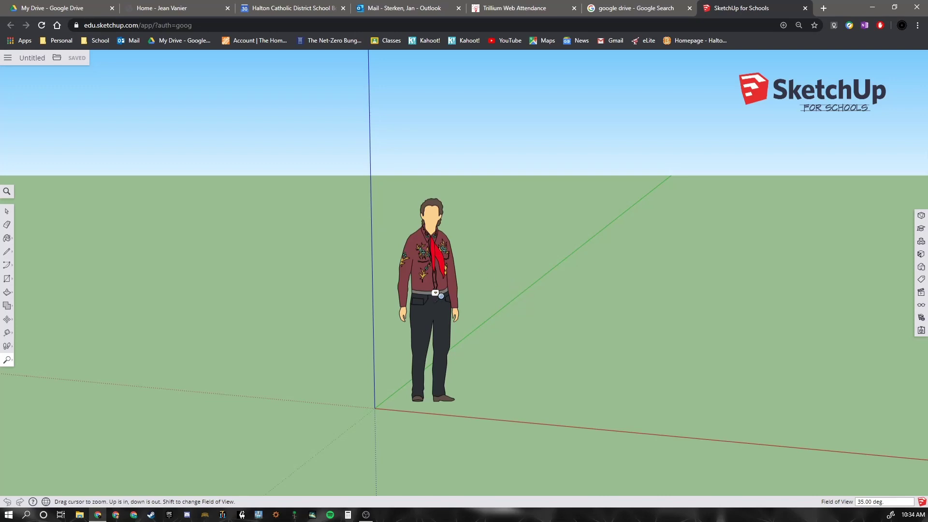
drag(433, 293, 290, 368)
drag(414, 194, 398, 451)
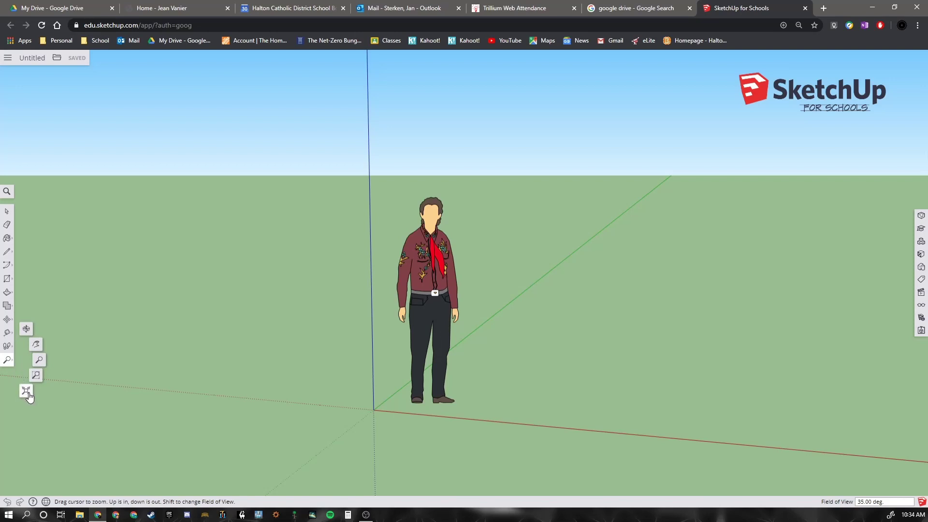
Step: Orbit slightly, then zoom in and out on the figure's red scarf and shoes
click(26, 329)
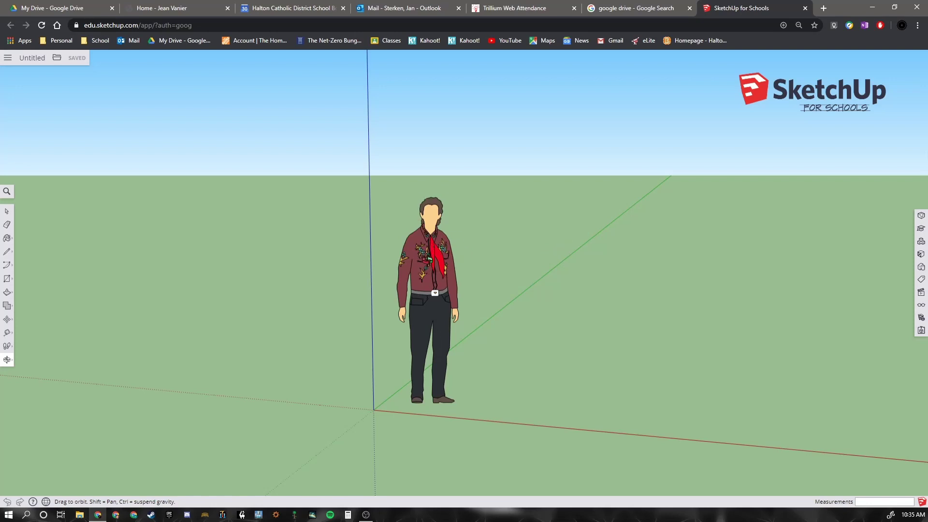
drag(433, 249, 435, 247)
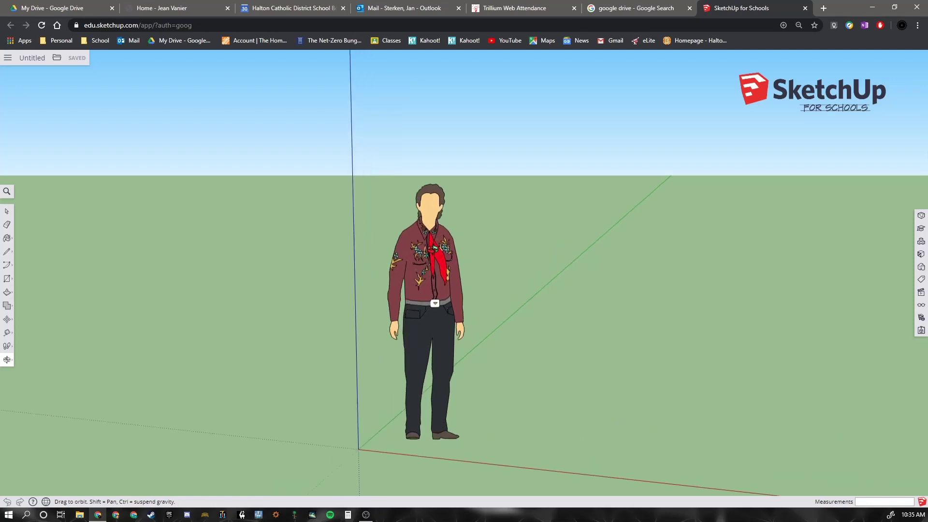
scroll(430, 247, up, 10)
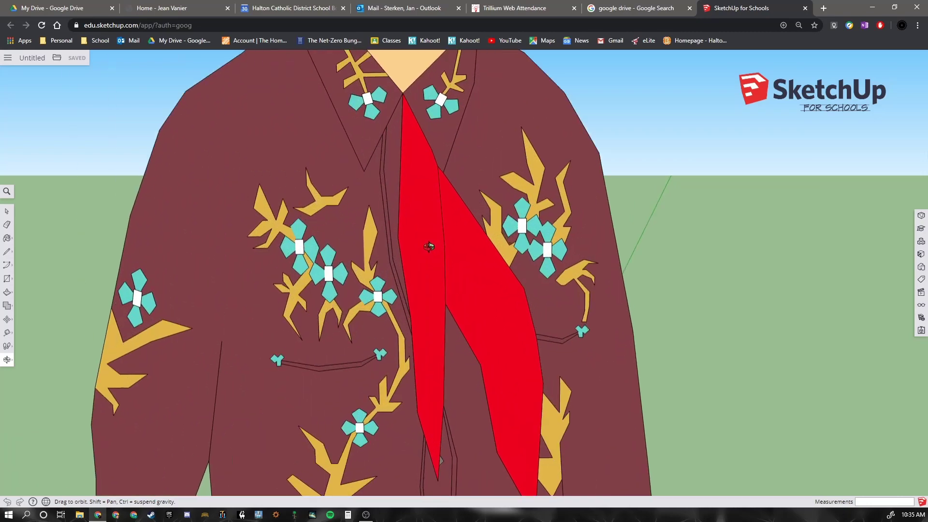
scroll(429, 246, up, 6)
scroll(426, 247, down, 15)
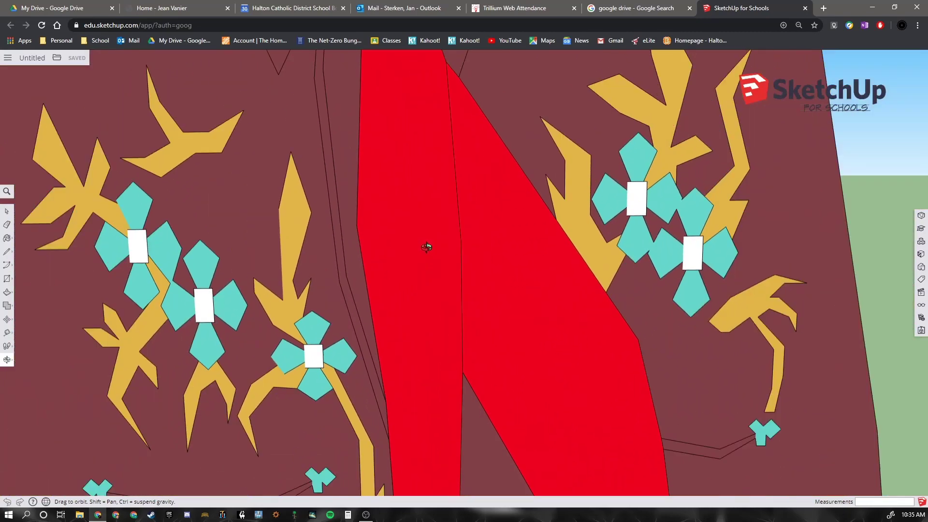
scroll(425, 246, down, 10)
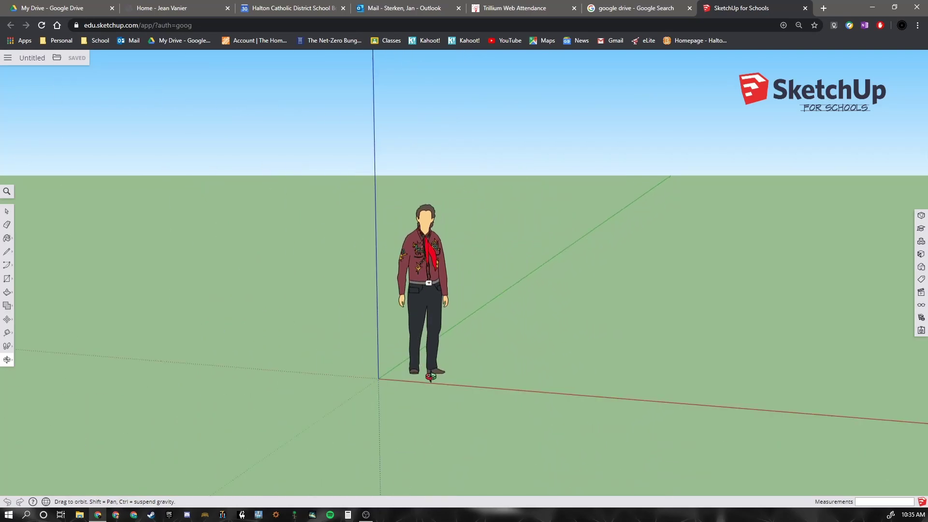
scroll(430, 375, up, 10)
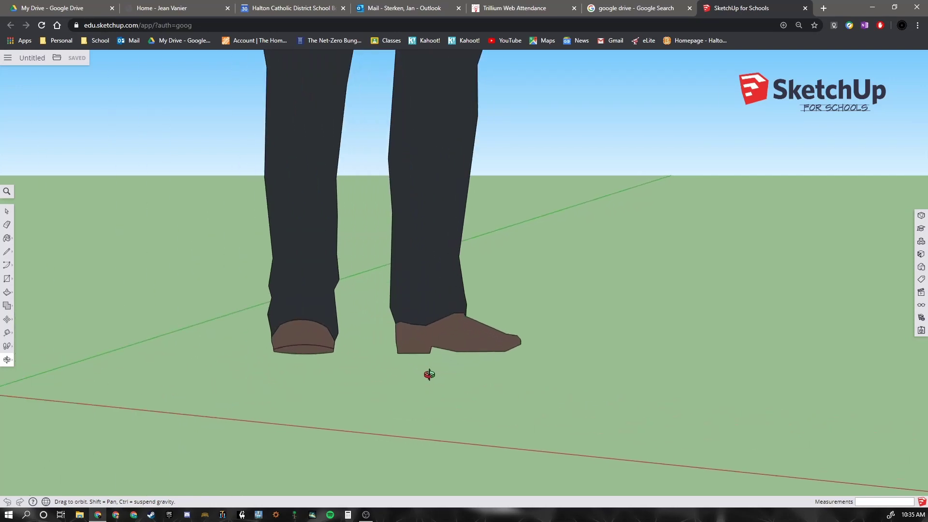
scroll(429, 374, up, 4)
scroll(429, 374, down, 6)
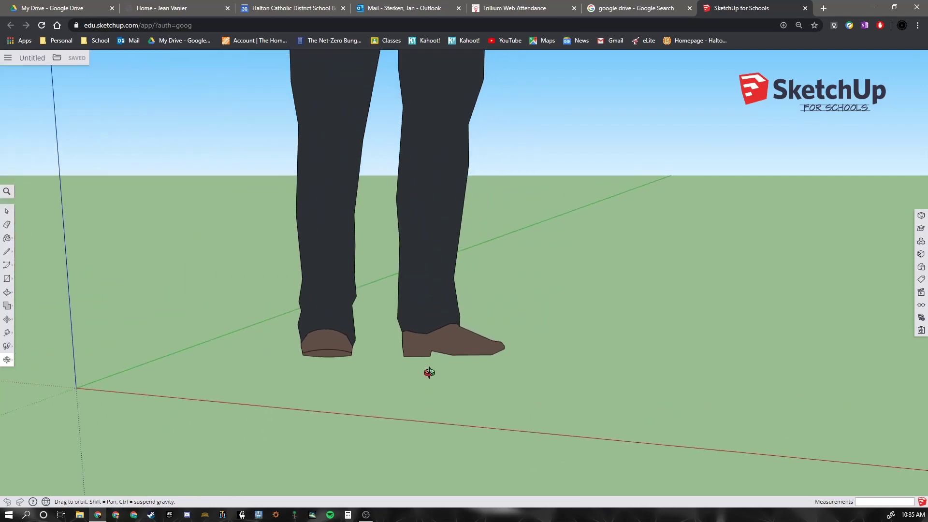
scroll(429, 372, down, 5)
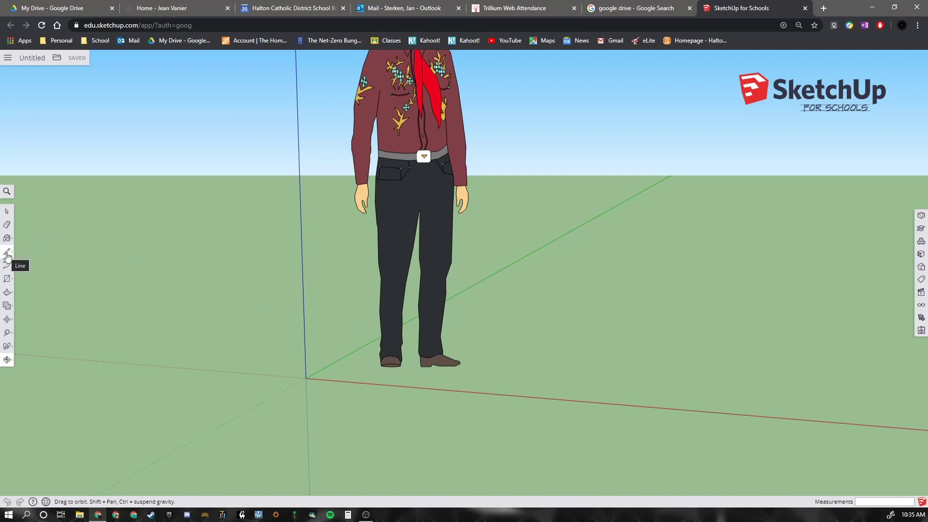
Step: Choose the Line tool from the pencil flyout on the left toolbar
click(7, 252)
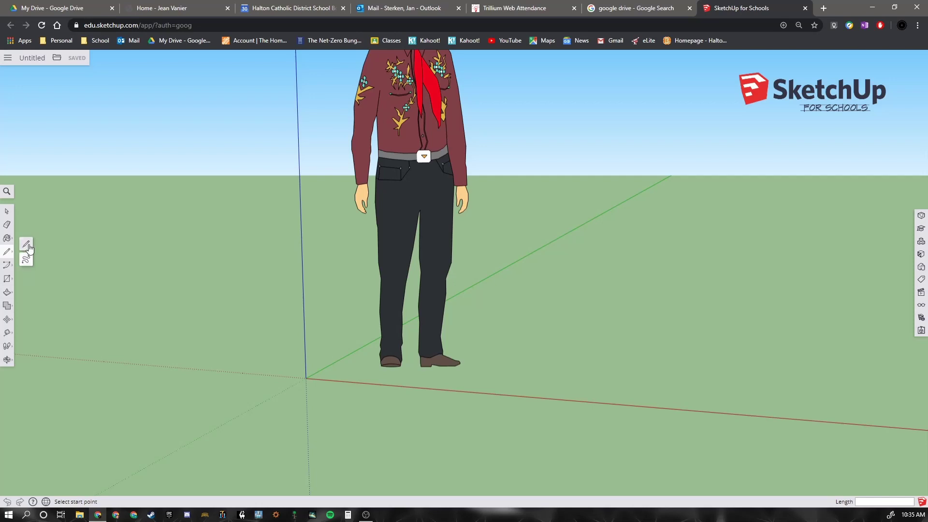
click(28, 246)
Step: Start a line on the ground just right of the figure's feet, along the red axis
click(474, 379)
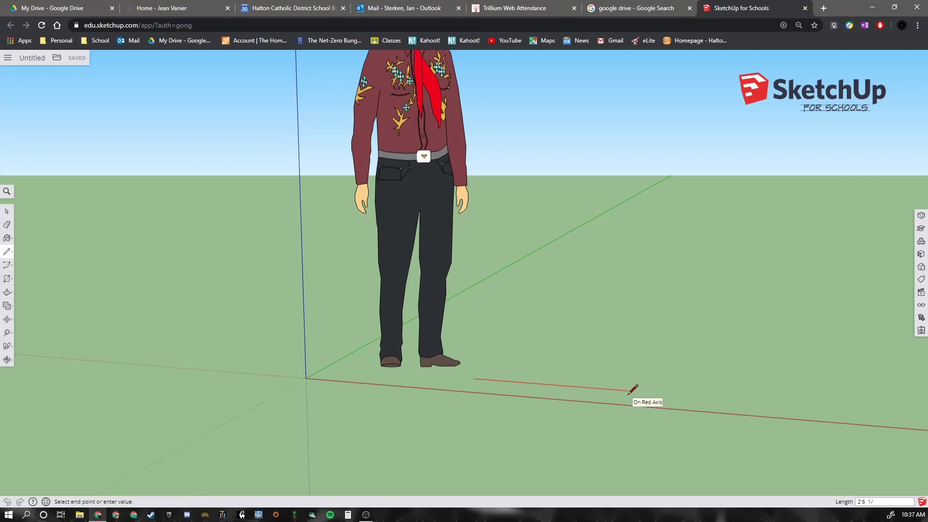
Step: Finish the 2'6 1/2" edge along the red axis
text(")
click(629, 392)
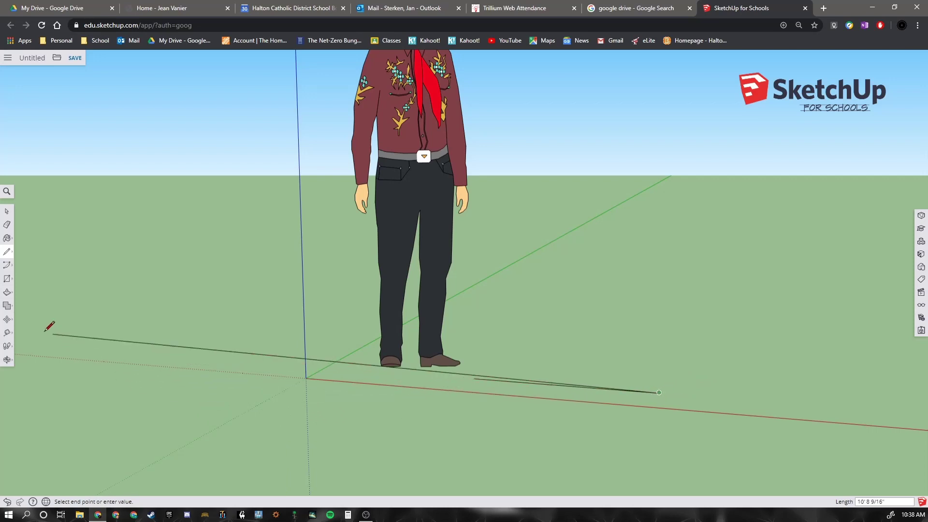
click(8, 334)
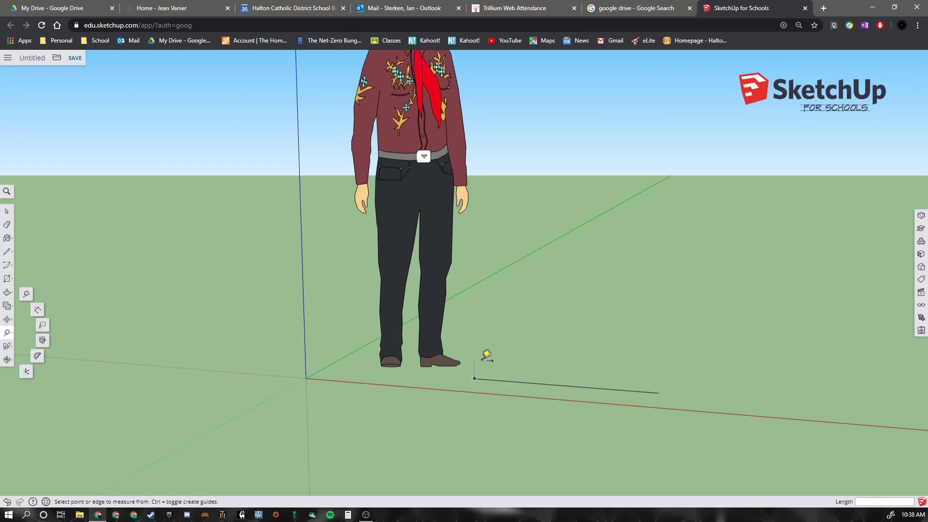
click(474, 378)
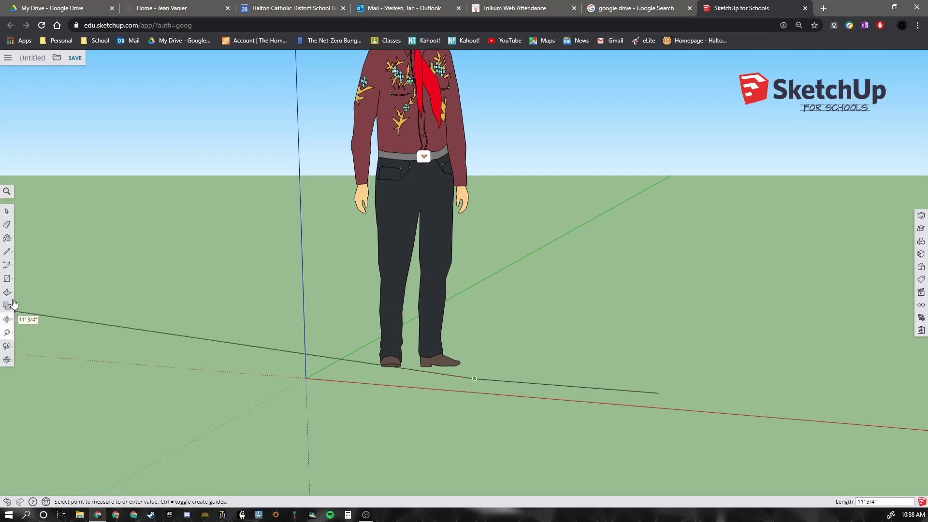
click(7, 252)
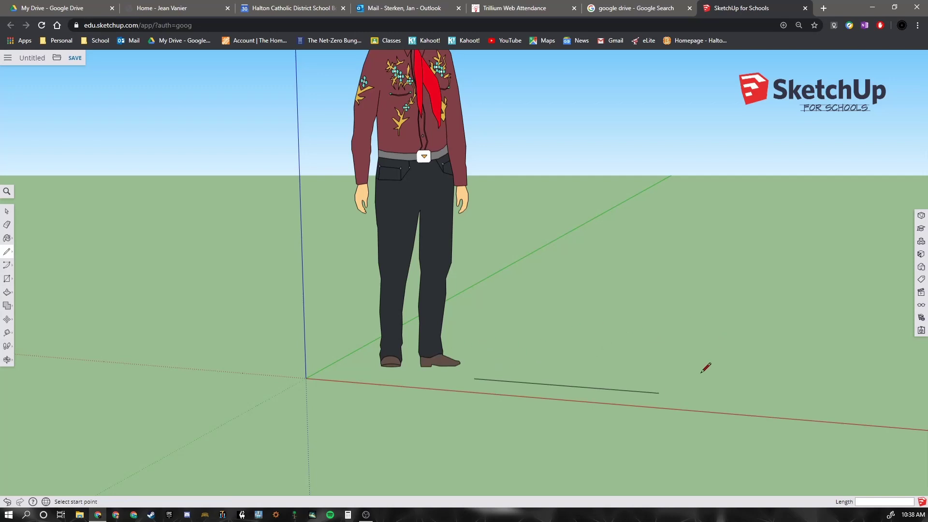
Step: Draw the remaining 7" and 2'6 1/2" edges and close the rectangular face at its start corner
click(659, 392)
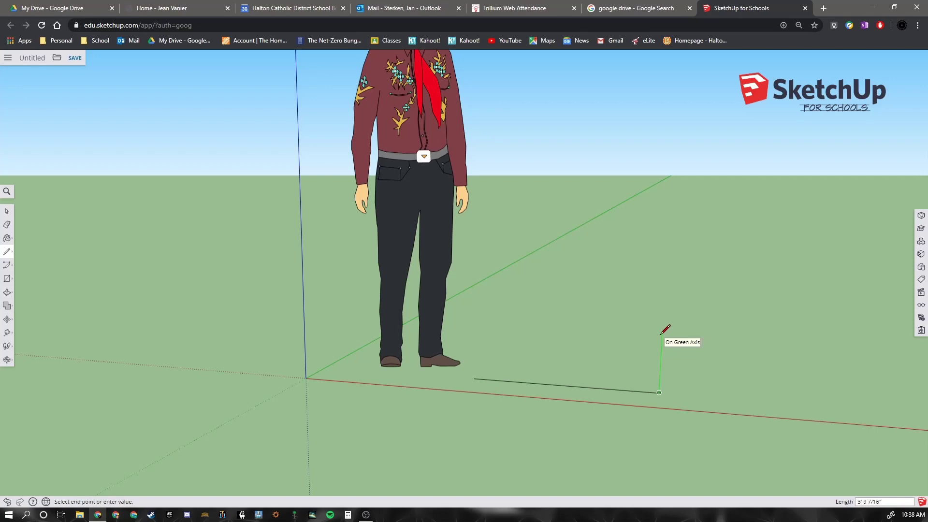
text(7)
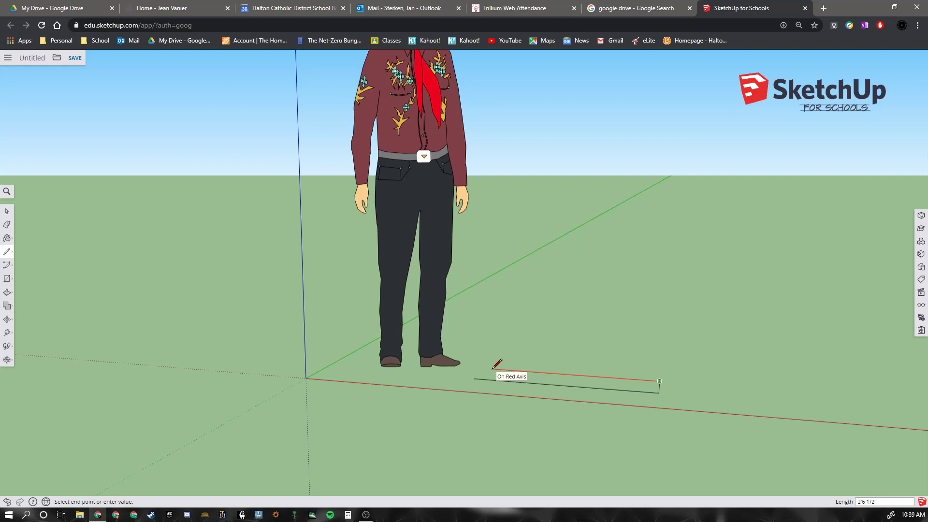
text(")
key(Return)
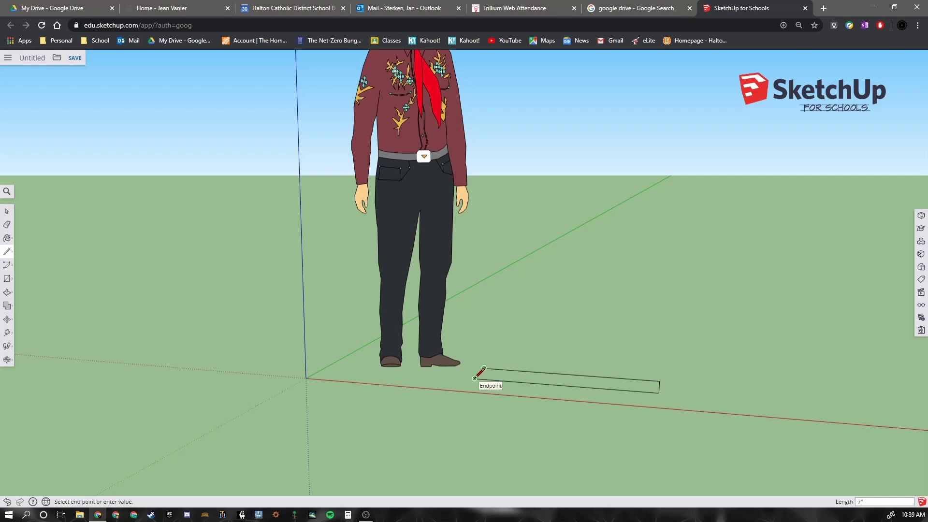
click(474, 379)
scroll(604, 391, up, 2)
Step: Orbit in toward the rectangle and try a 1" upright line at its corner, then cancel it
mouse_move(518, 364)
middle_down()
mouse_move(665, 402)
mouse_move(702, 430)
mouse_move(615, 393)
mouse_move(296, 420)
mouse_move(634, 399)
mouse_move(488, 412)
mouse_move(440, 493)
mouse_move(495, 365)
mouse_move(514, 290)
mouse_move(526, 402)
mouse_move(555, 469)
mouse_move(698, 511)
mouse_move(793, 513)
mouse_move(730, 377)
mouse_move(696, 379)
mouse_move(682, 459)
mouse_move(684, 438)
mouse_move(789, 460)
mouse_move(706, 407)
mouse_move(728, 341)
mouse_move(700, 394)
mouse_move(662, 424)
mouse_move(654, 356)
mouse_move(683, 302)
mouse_move(708, 381)
mouse_move(797, 433)
mouse_move(821, 431)
middle_up()
key(l)
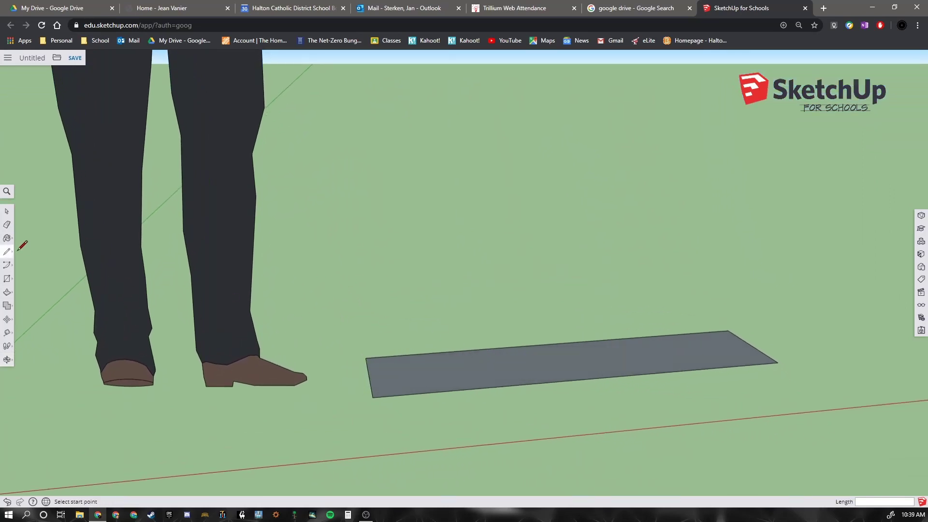
click(365, 358)
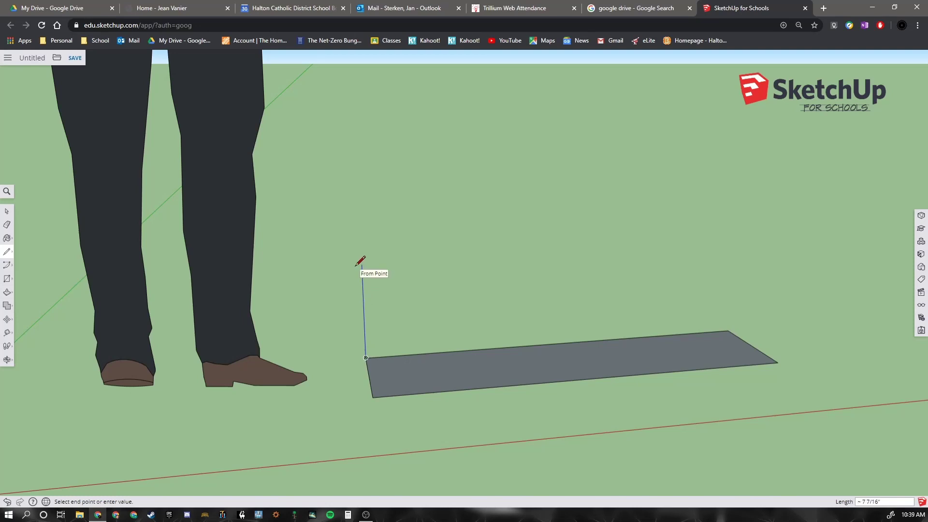
text(1")
key(Return)
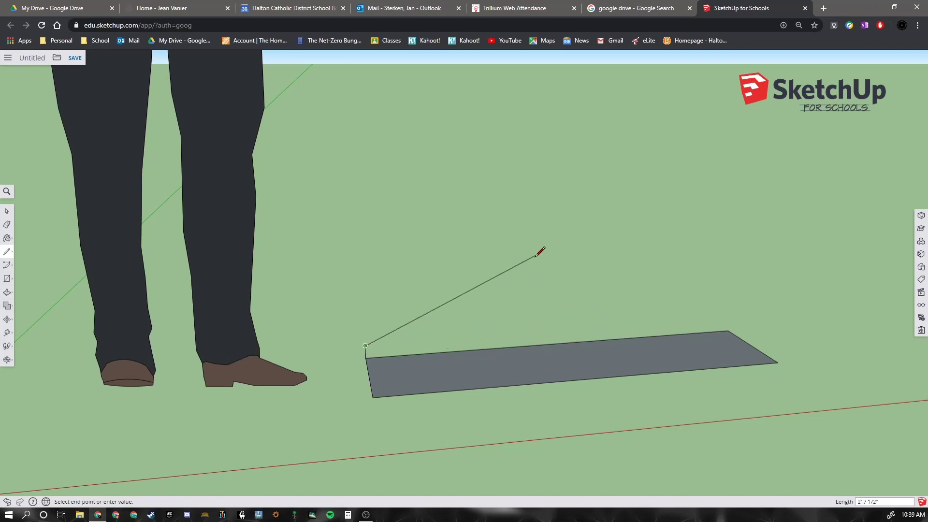
key(Escape)
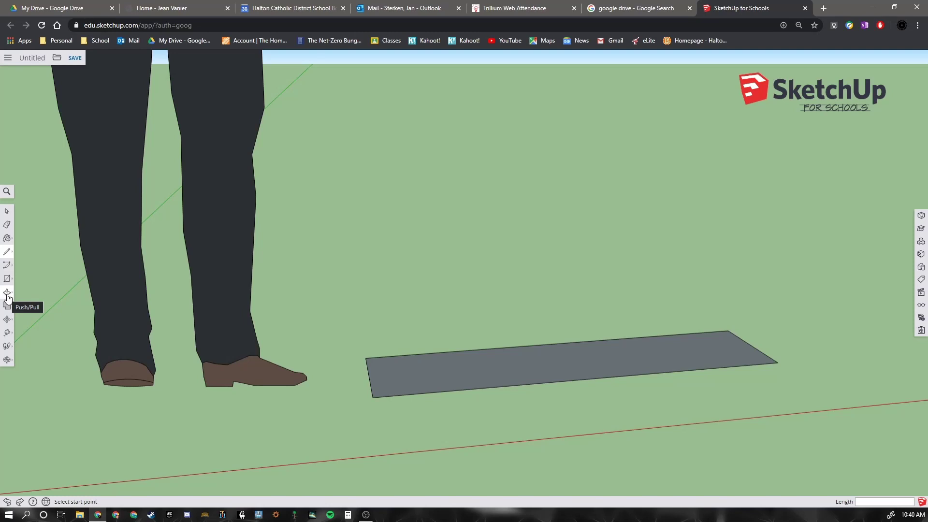
Step: Push/Pull the grey rectangle upward into a board 1" thick
click(7, 294)
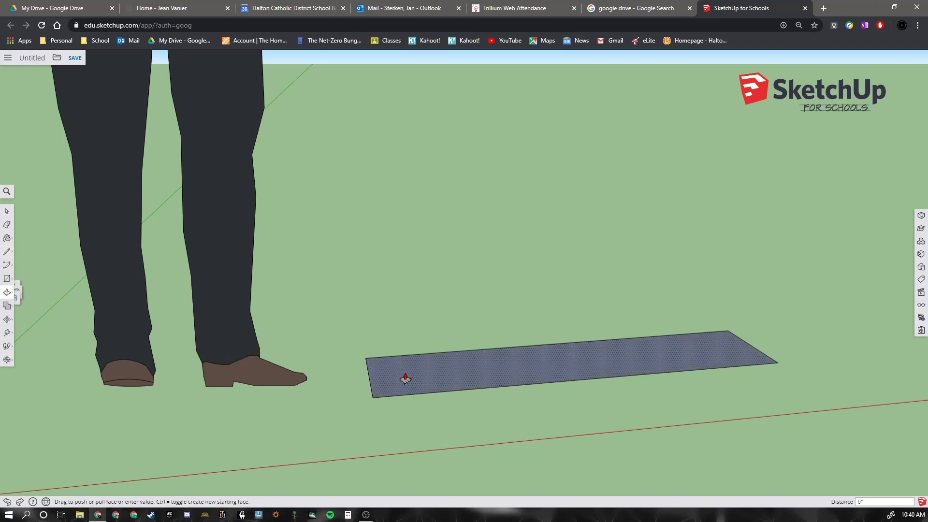
drag(405, 379, 406, 295)
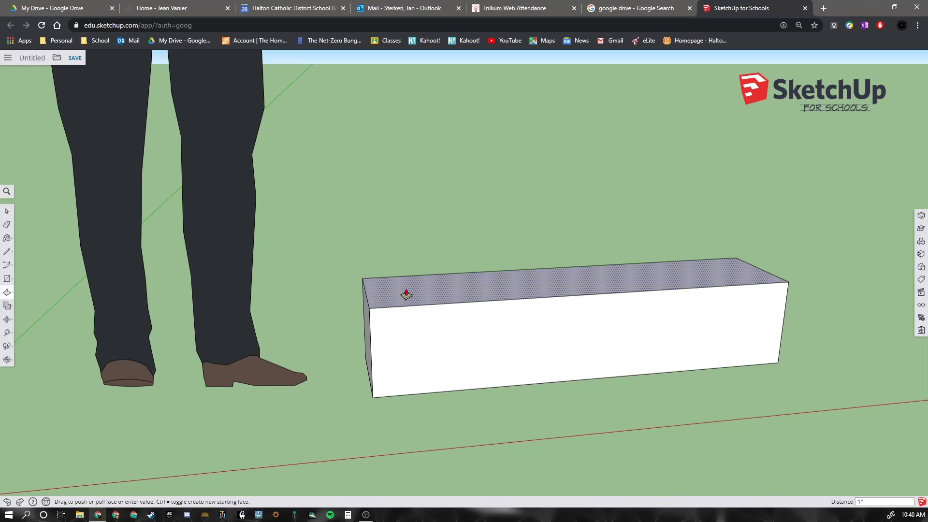
key(ctrl+z)
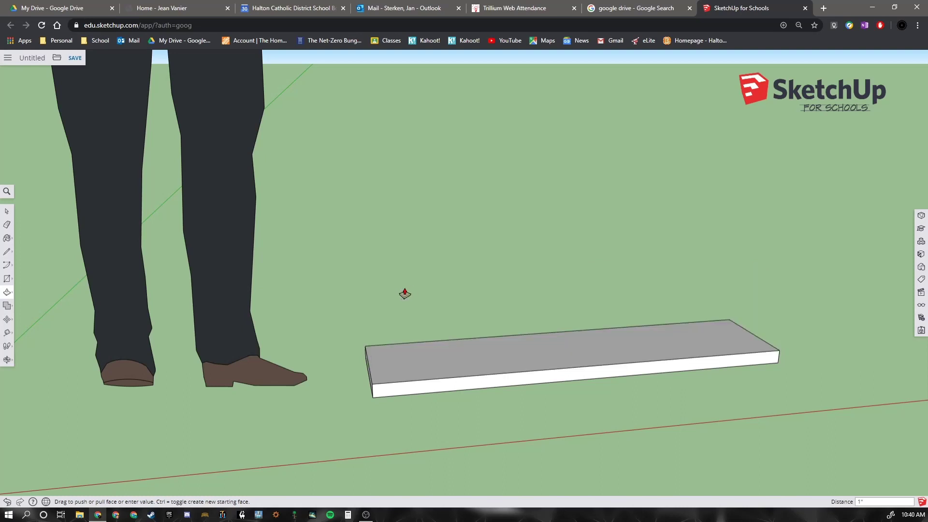
Step: Tape-measure the board's 2'6 1/2" length corner to corner, then orbit to show its 7" end
click(8, 333)
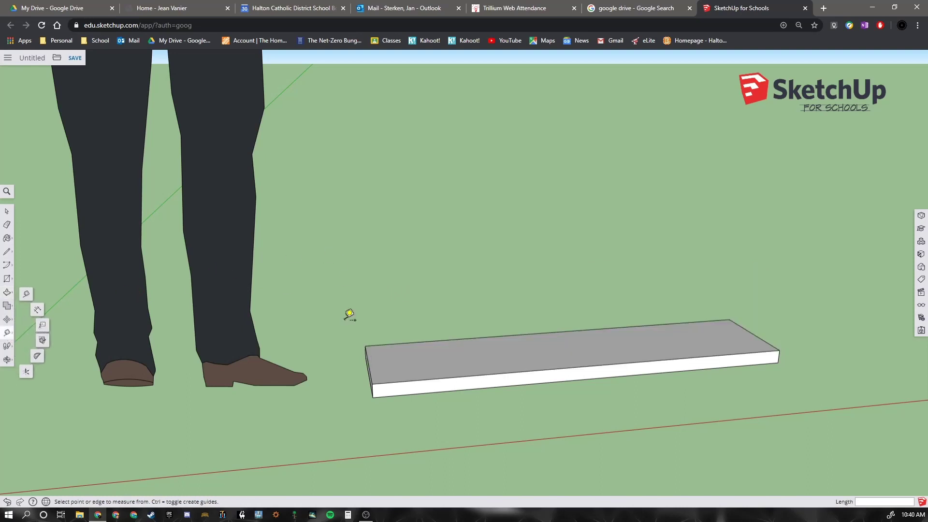
click(373, 397)
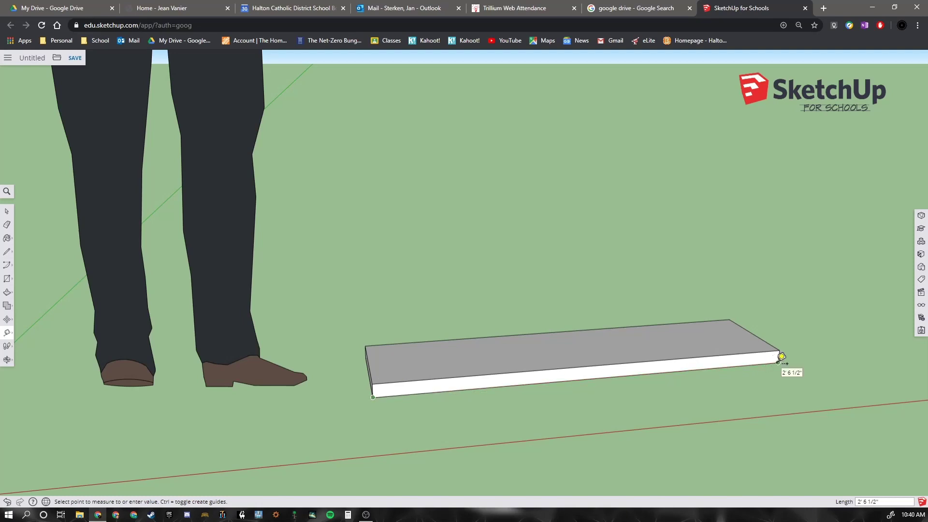
click(385, 389)
middle_drag(385, 389, 565, 401)
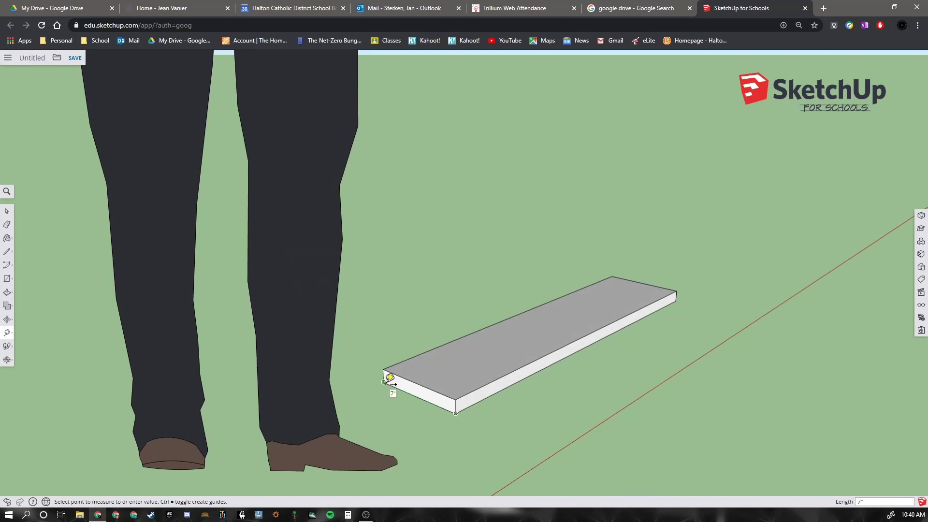